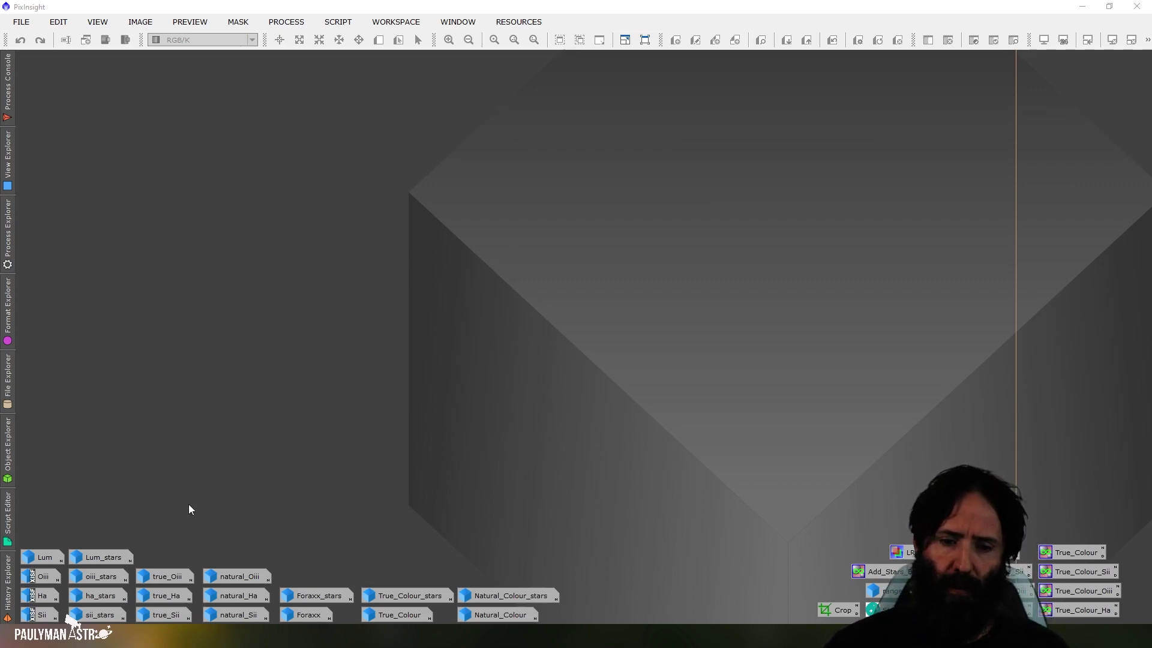
Restore the Lum, Ha, Sii and Oiii images in the workspace to view the starting data
{"action": "double_click", "coordinate": [43, 558]}
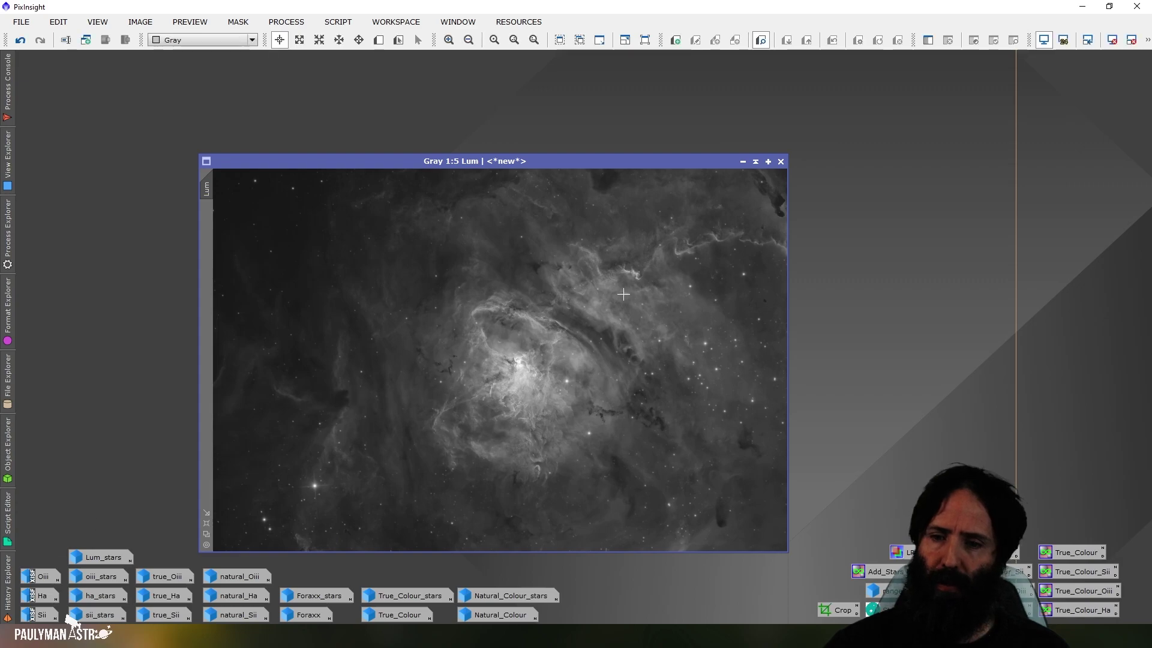
{"action": "left_click_drag", "start_coordinate": [570, 161], "coordinate": [546, 110]}
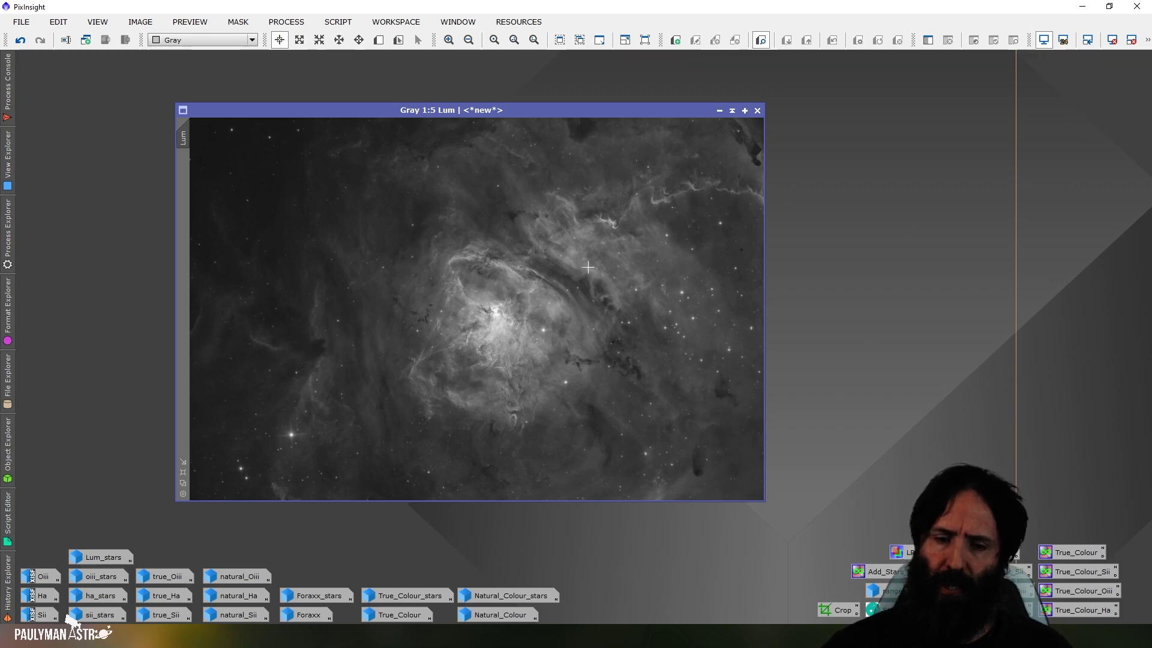
{"action": "double_click", "coordinate": [40, 596]}
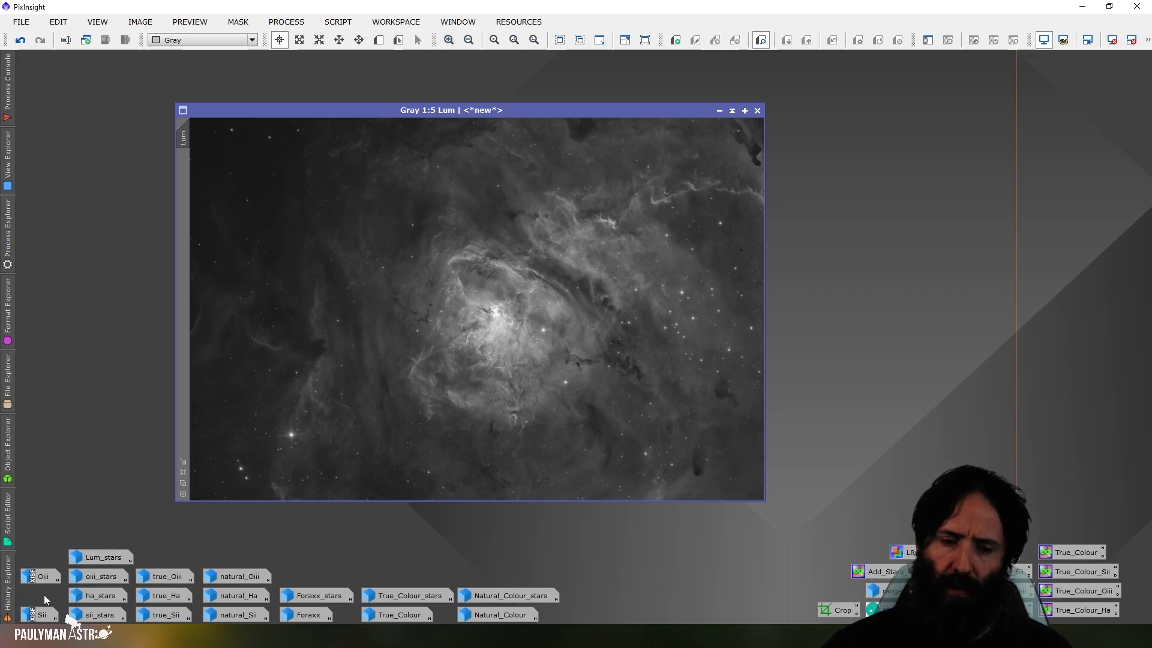
{"action": "double_click", "coordinate": [39, 614]}
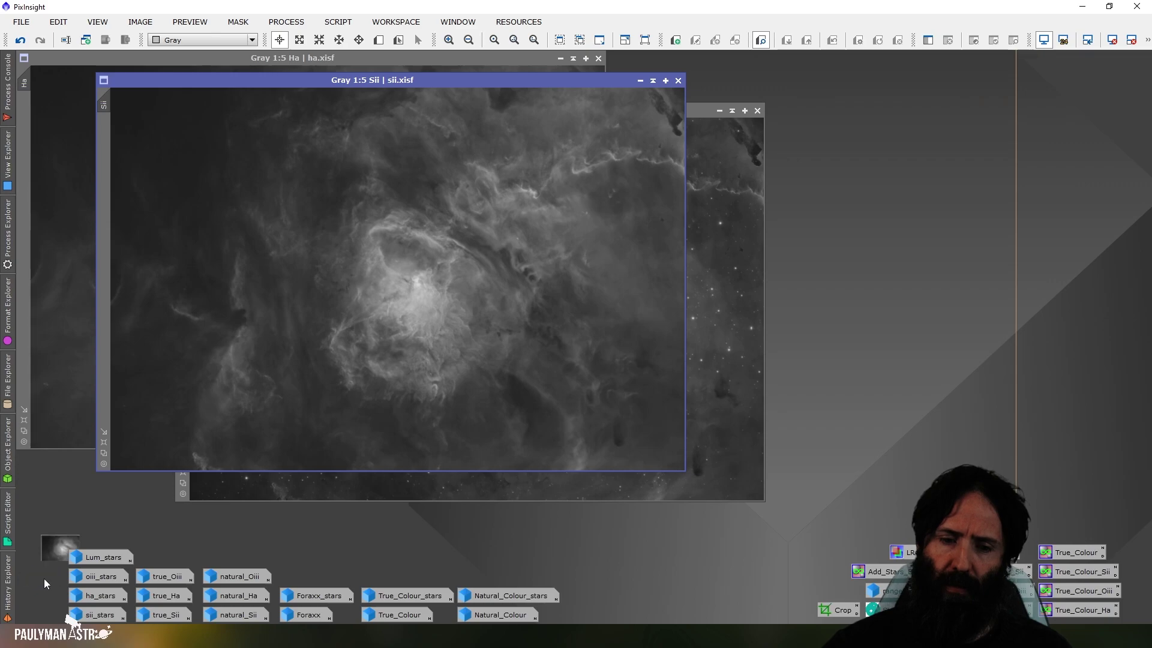
{"action": "double_click", "coordinate": [44, 577]}
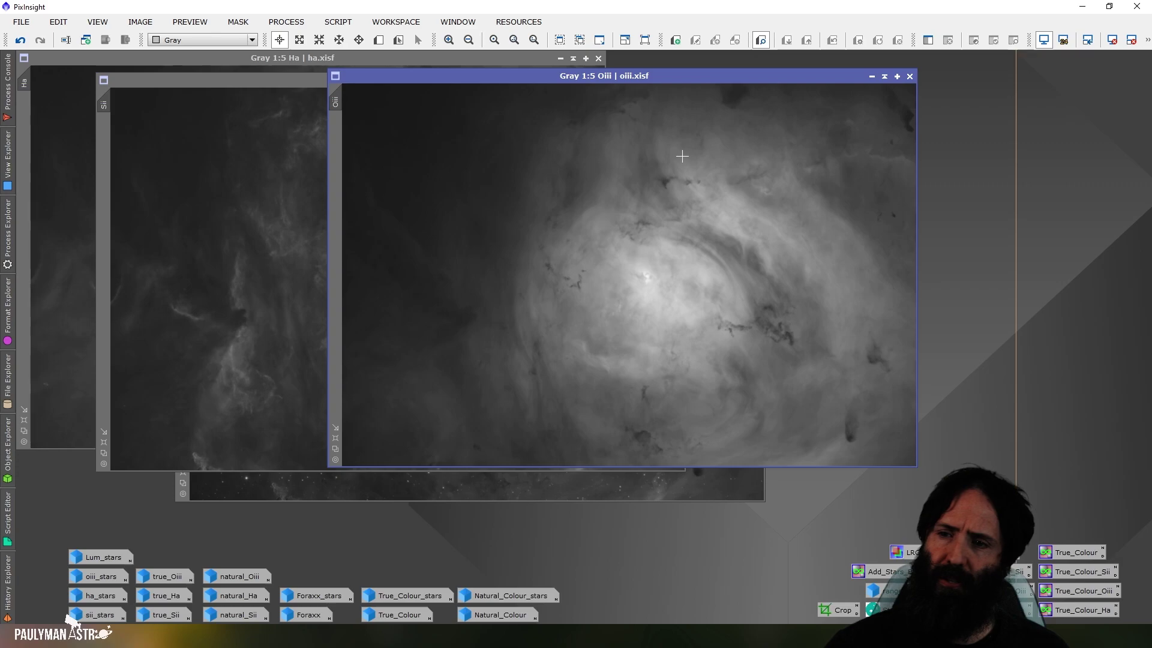
Minimise the Oiii, Sii and Ha images, leaving only Lum open
{"action": "left_click", "coordinate": [873, 76]}
{"action": "left_click", "coordinate": [641, 79]}
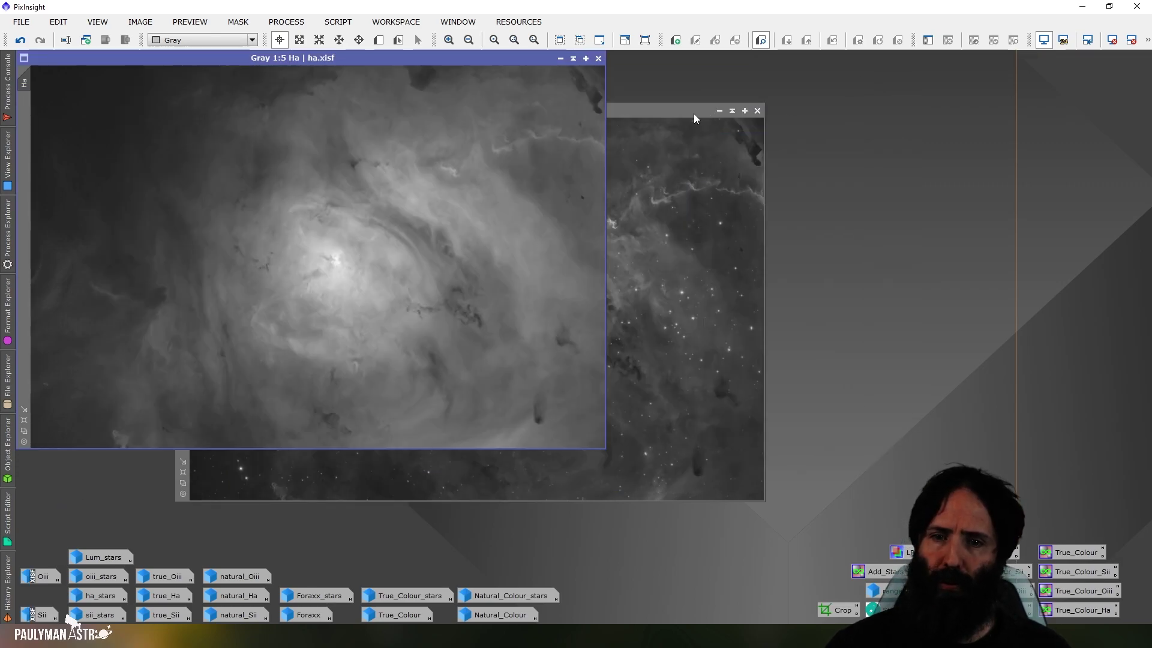
{"action": "left_click", "coordinate": [560, 58]}
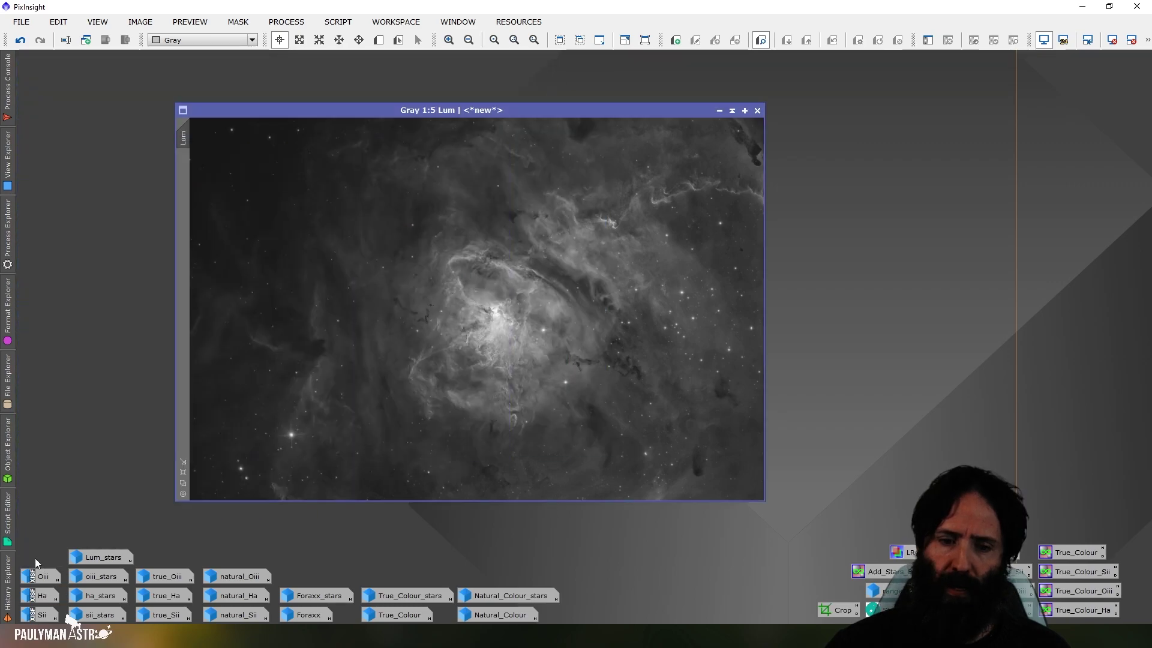
Look at the True_Colour process history in the History Explorer and minimise the Lum image
{"action": "left_click", "coordinate": [7, 585]}
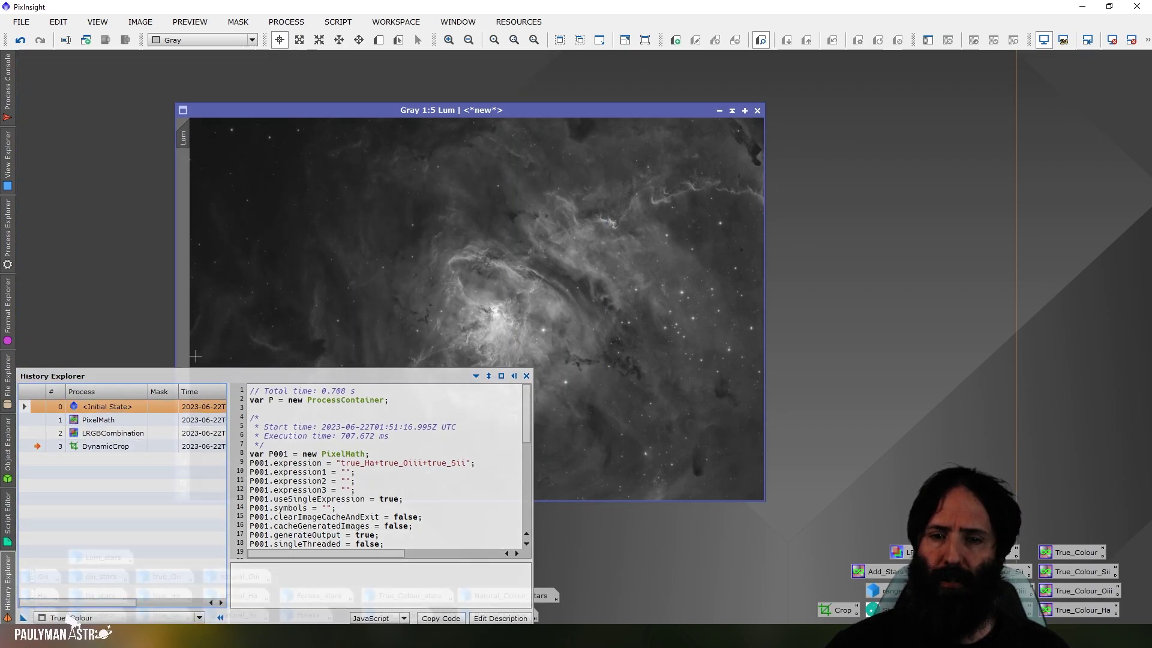
{"action": "left_click", "coordinate": [841, 285]}
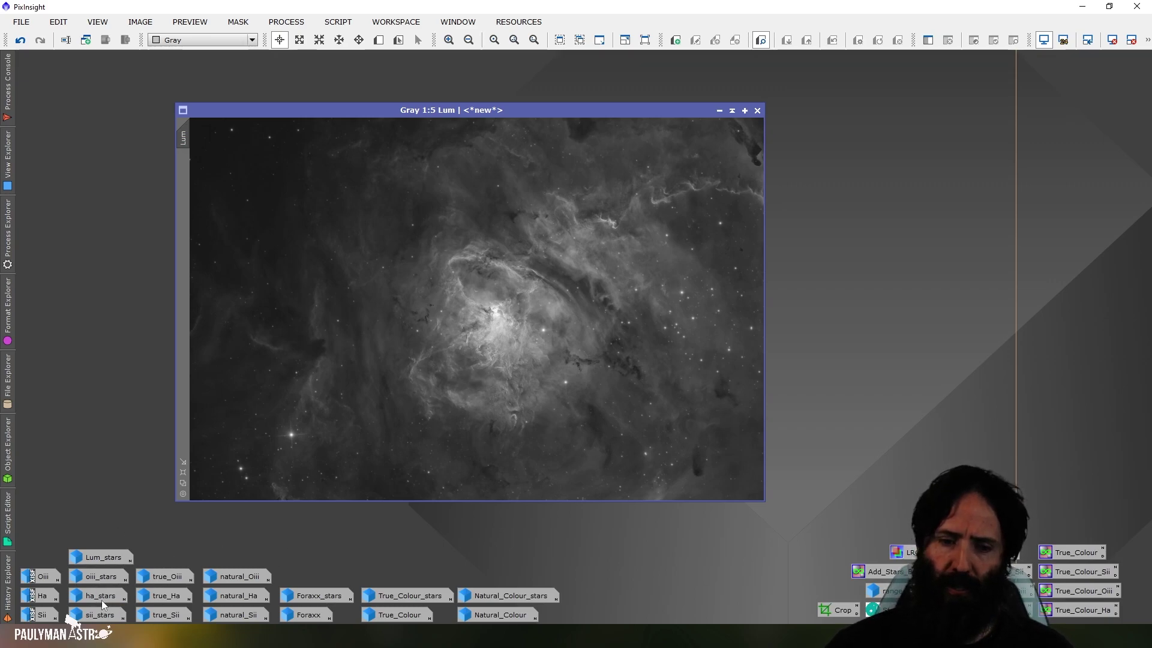
{"action": "left_click", "coordinate": [719, 111]}
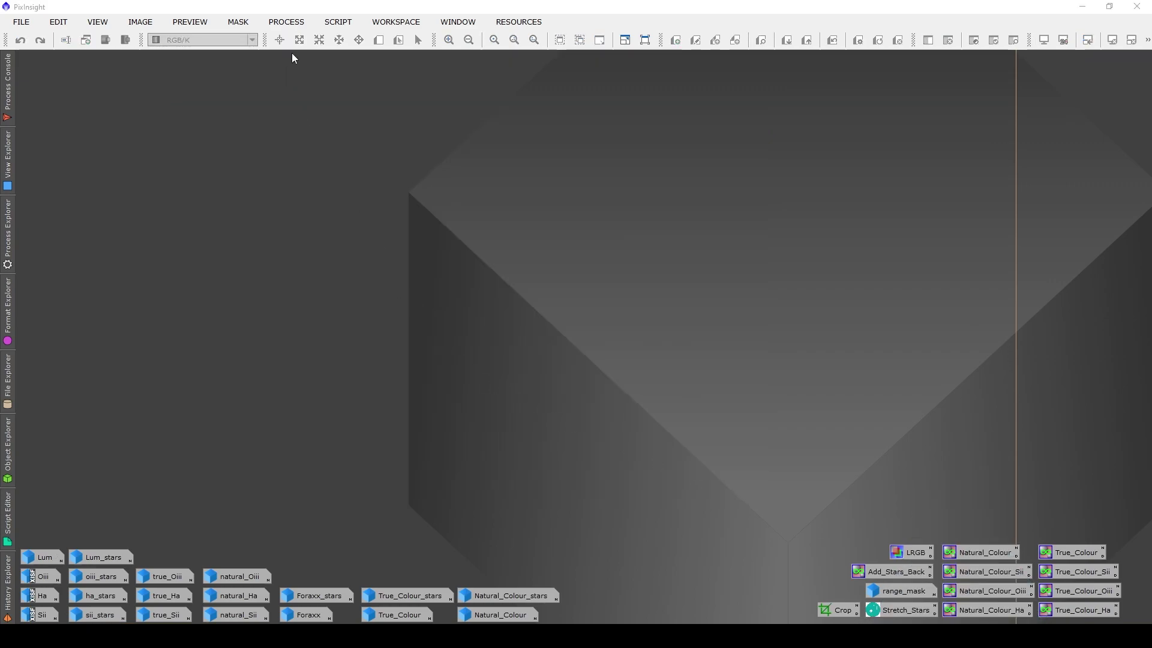
Combine Sii, Ha and Oiii as the red, green and blue channels of an RGB image using ChannelCombination
{"action": "left_click", "coordinate": [286, 22]}
{"action": "mouse_move", "coordinate": [376, 15]}
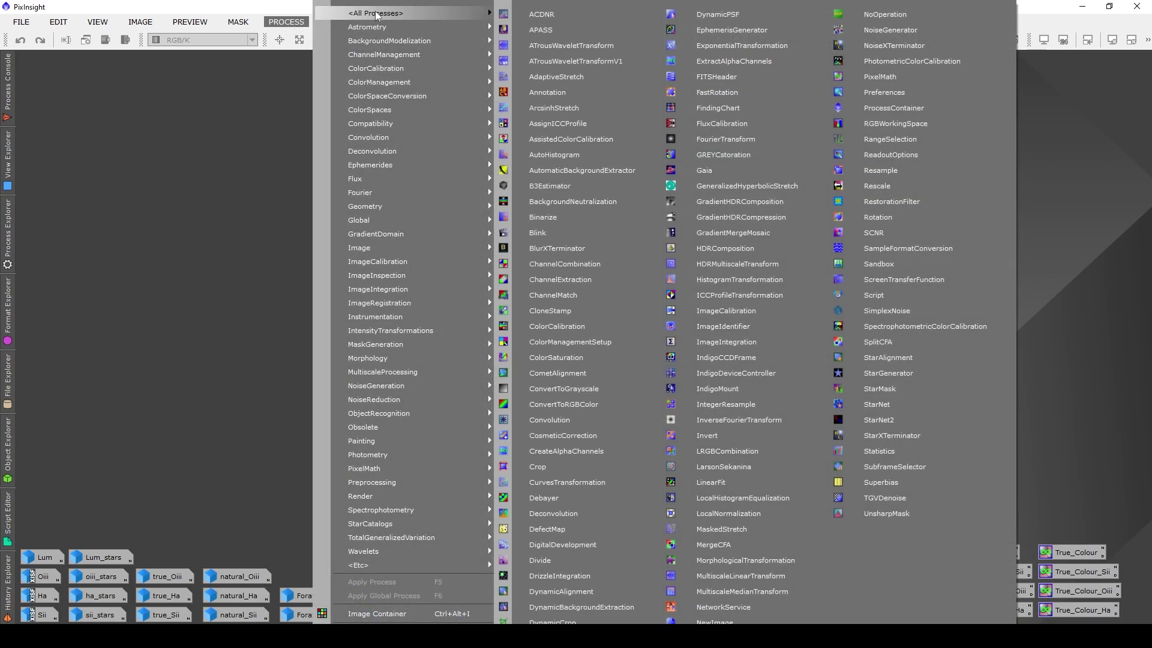
{"action": "left_click", "coordinate": [592, 266]}
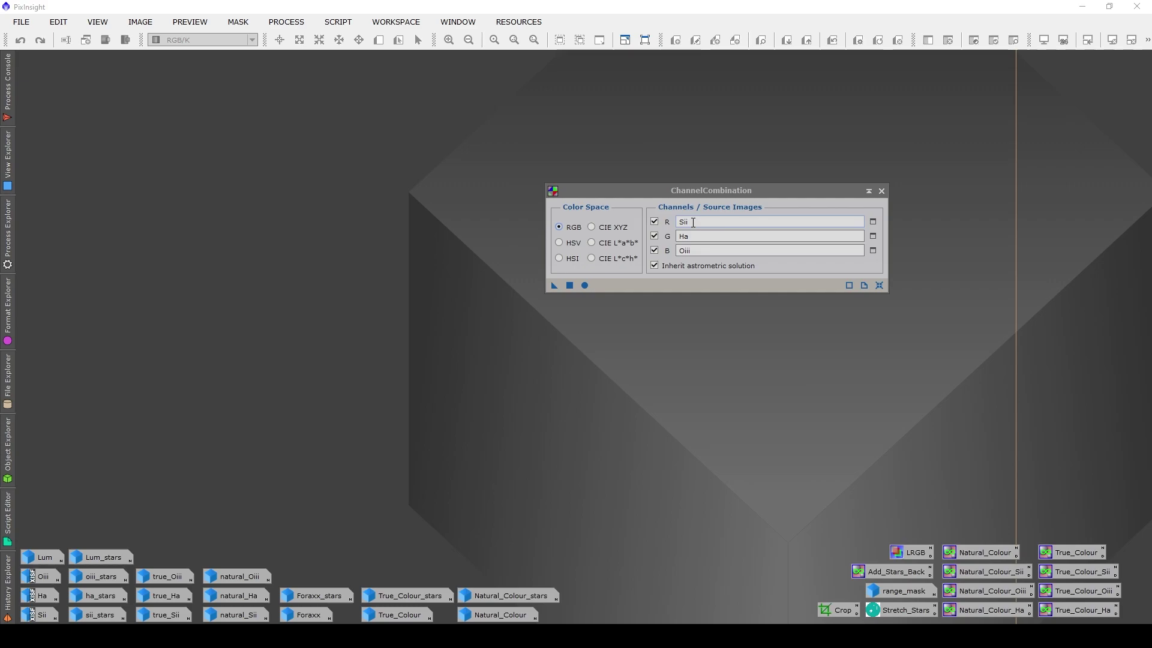
{"action": "left_click", "coordinate": [584, 285]}
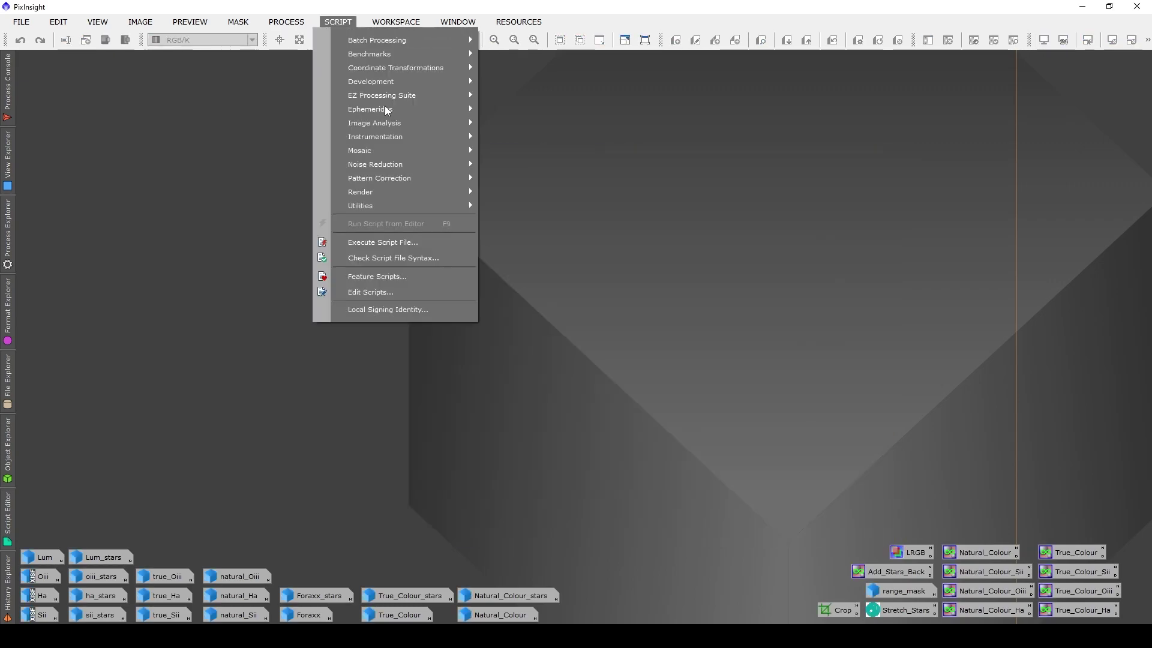
Set up the three-channel Foraxx Palette Construction script with the Sii, Ha and Oiii starless images and their star images, using sii_stars for Sii
{"action": "left_click", "coordinate": [469, 187]}
{"action": "left_click", "coordinate": [456, 431]}
{"action": "left_click", "coordinate": [456, 534]}
{"action": "left_click", "coordinate": [456, 454]}
{"action": "left_click", "coordinate": [441, 495]}
{"action": "left_click", "coordinate": [456, 477]}
{"action": "left_click", "coordinate": [439, 568]}
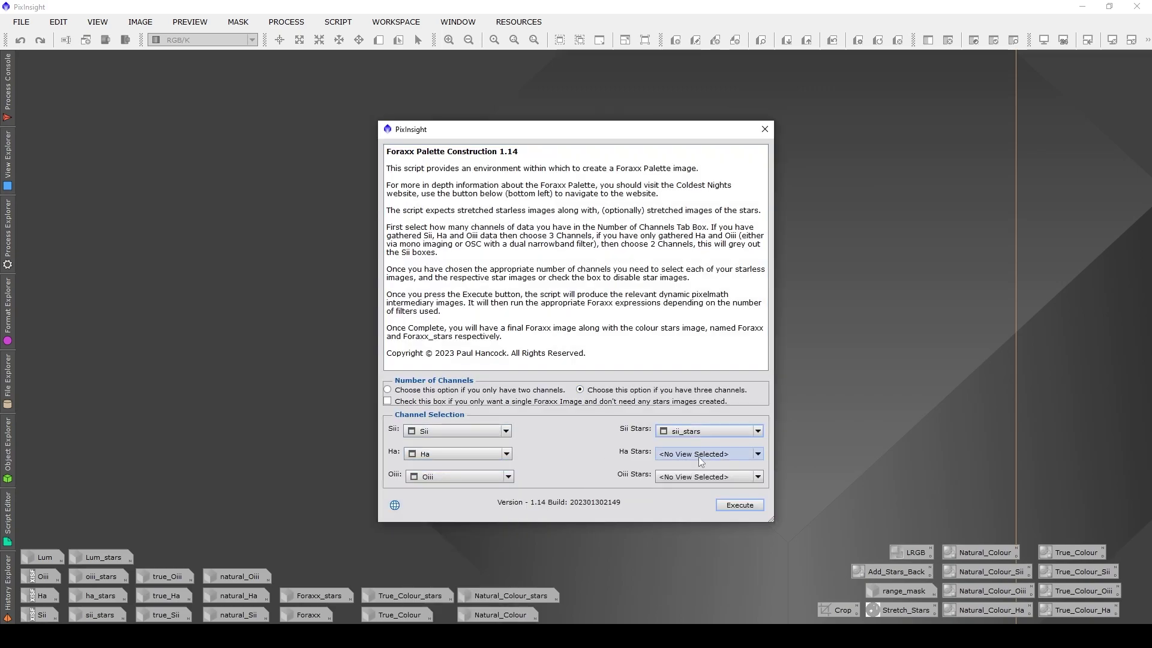
{"action": "left_click", "coordinate": [708, 476]}
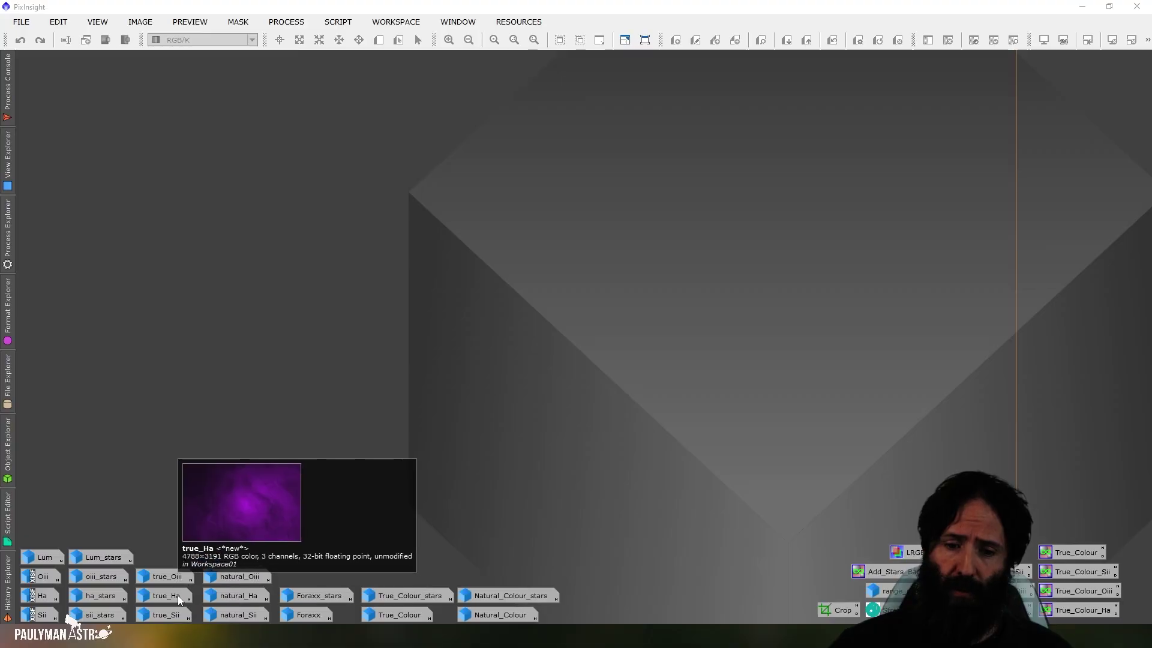
View the true_Ha, true_Sii and true_Oiii colour-mapped images one after another, minimising each
{"action": "double_click", "coordinate": [177, 596]}
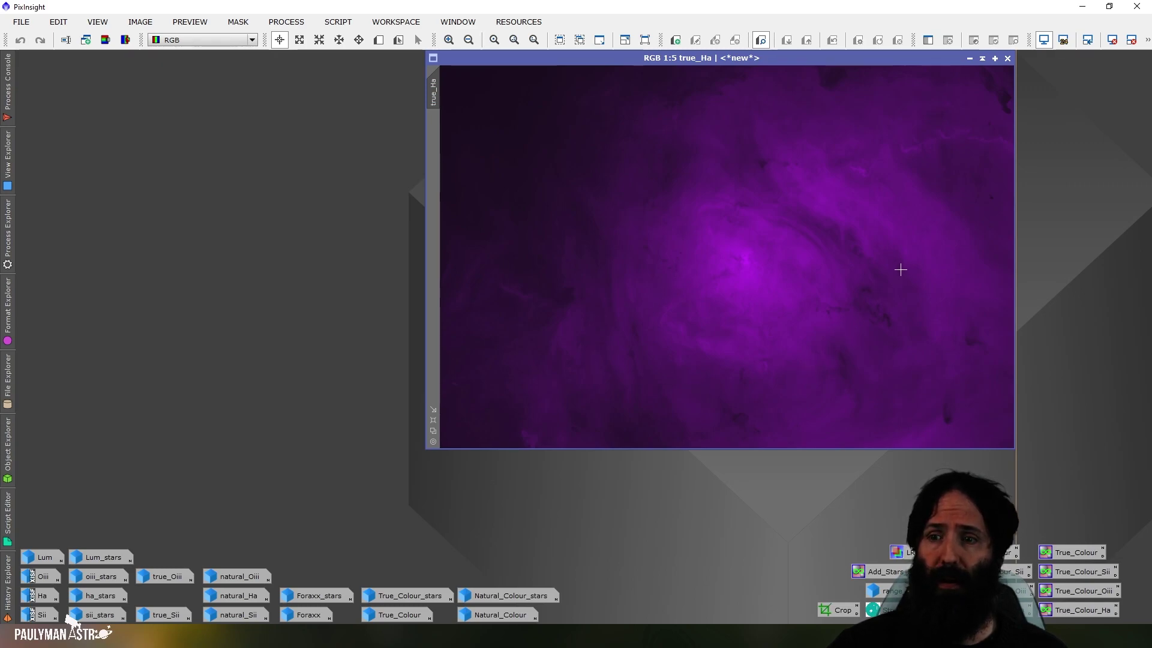
{"action": "left_click", "coordinate": [970, 58]}
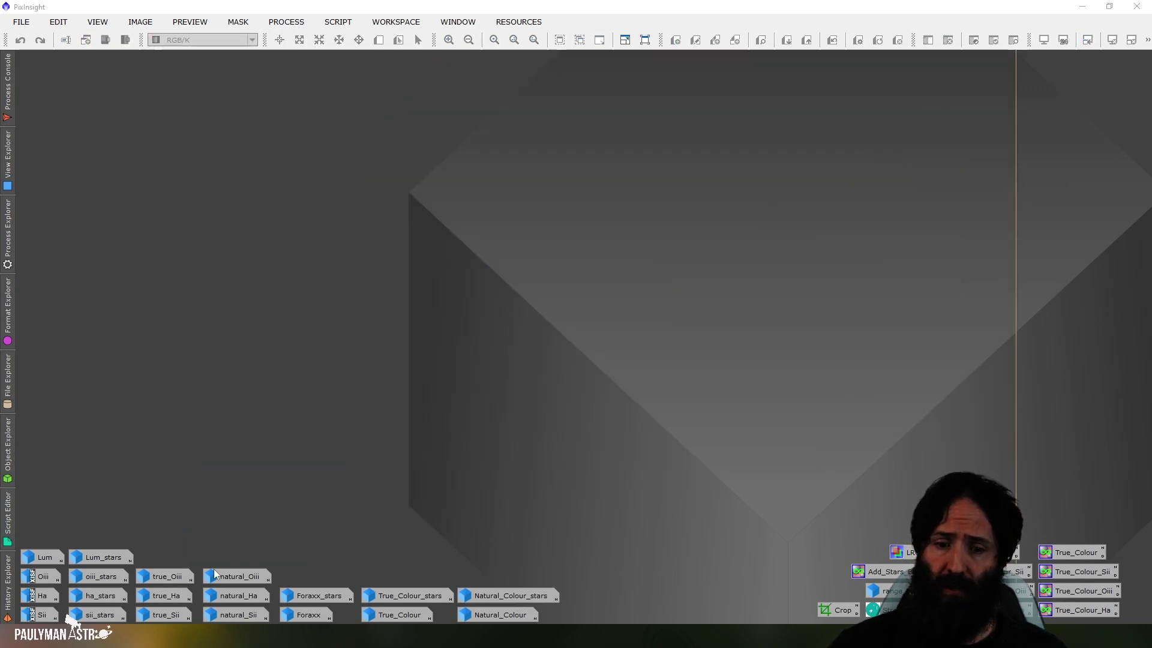
{"action": "double_click", "coordinate": [167, 615]}
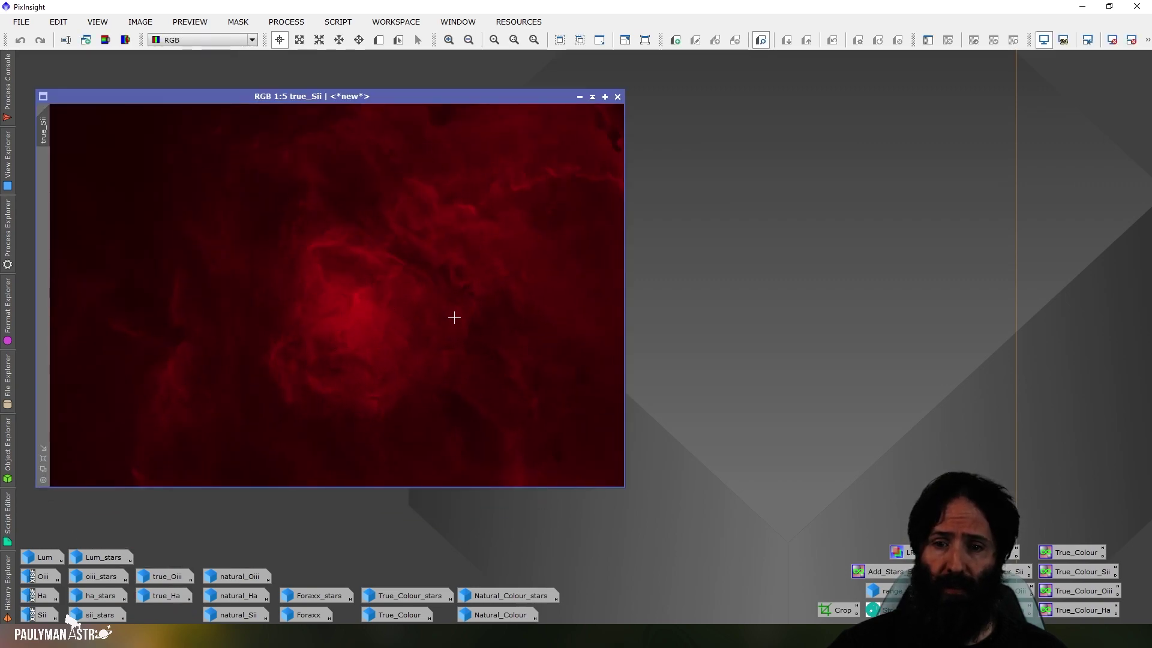
{"action": "left_click", "coordinate": [579, 97]}
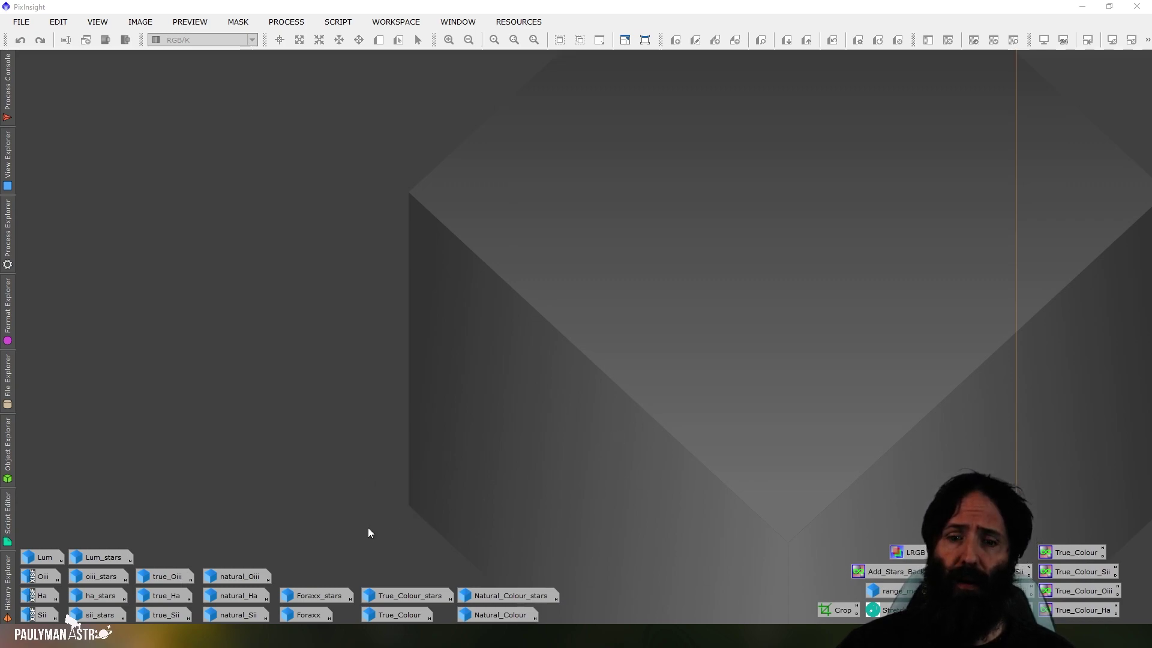
{"action": "mouse_move", "coordinate": [177, 578]}
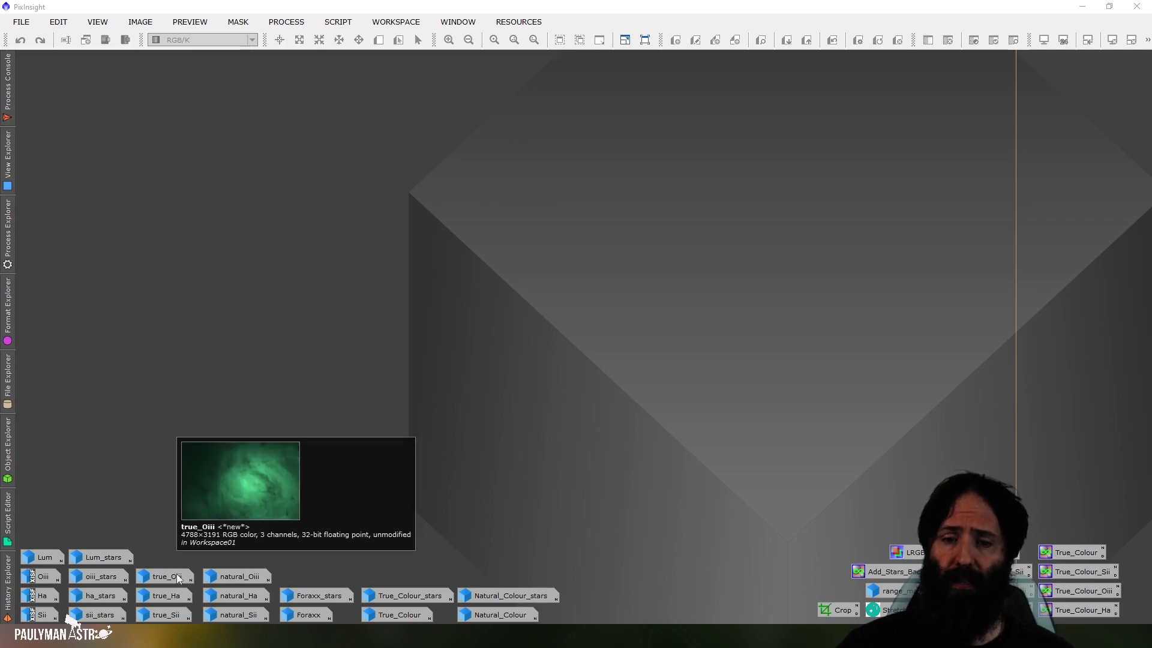
{"action": "double_click", "coordinate": [177, 575]}
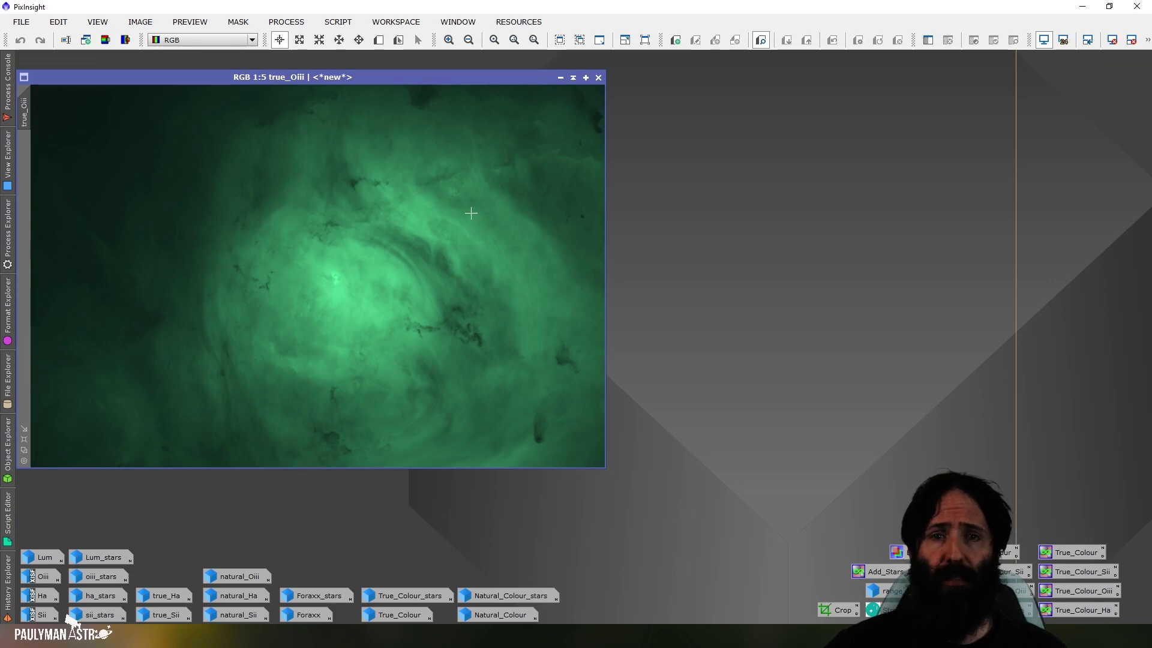
{"action": "left_click", "coordinate": [560, 78]}
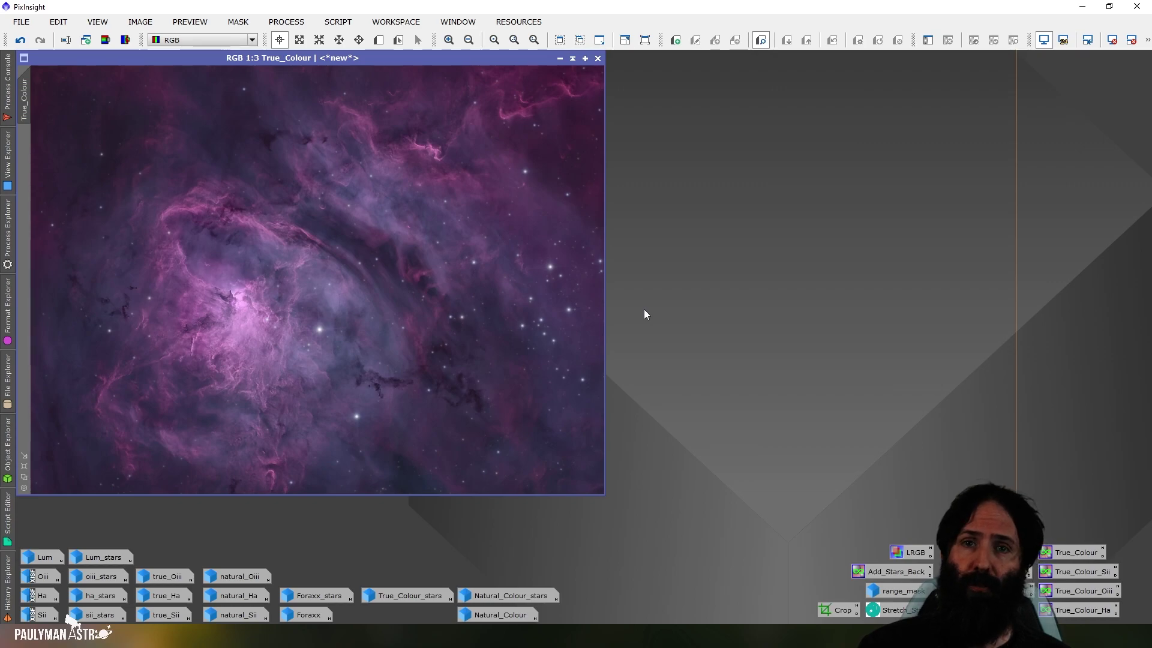
Review the red, green and blue PixelMath expressions for the natural_Ha image and close PixelMath
{"action": "key", "text": "ctrl+shift+m"}
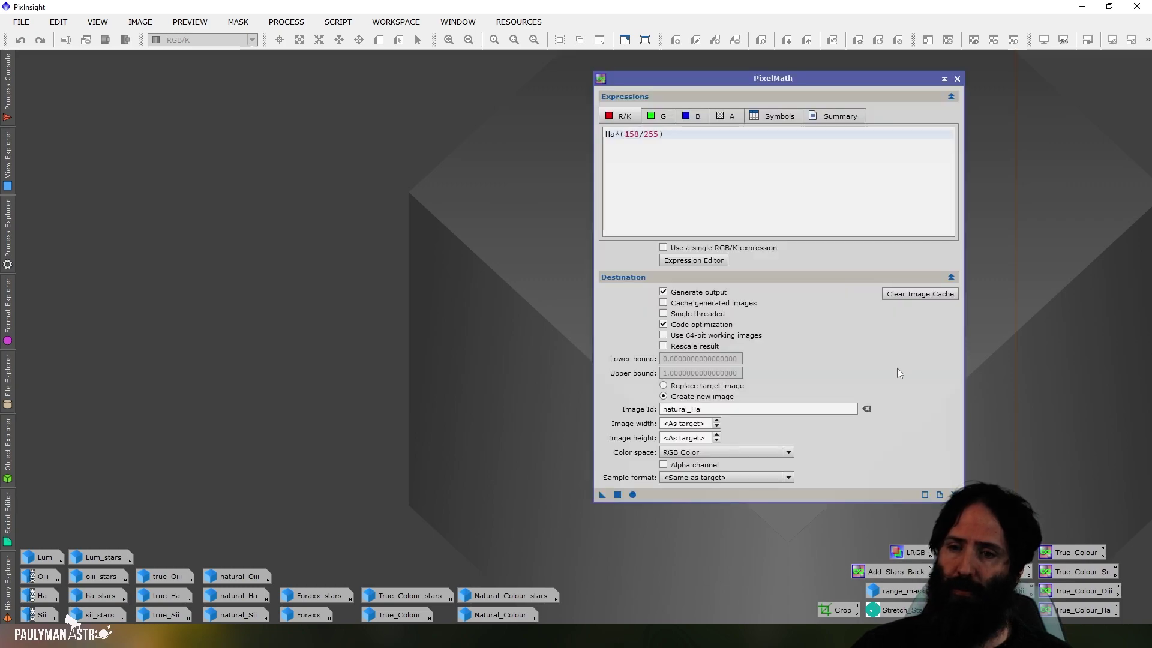
{"action": "left_click", "coordinate": [660, 116]}
{"action": "left_click", "coordinate": [693, 116]}
{"action": "left_click", "coordinate": [957, 79]}
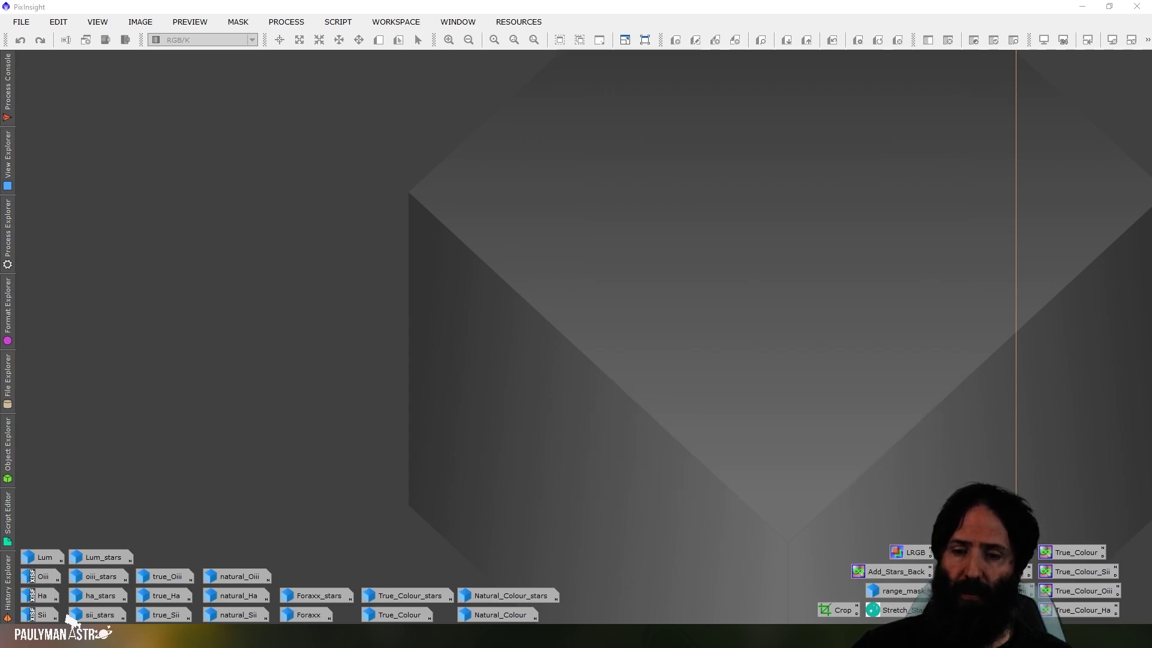
View the natural_Sii, true_Ha and natural_Ha colour-mapped images, minimising all of them
{"action": "double_click", "coordinate": [235, 615]}
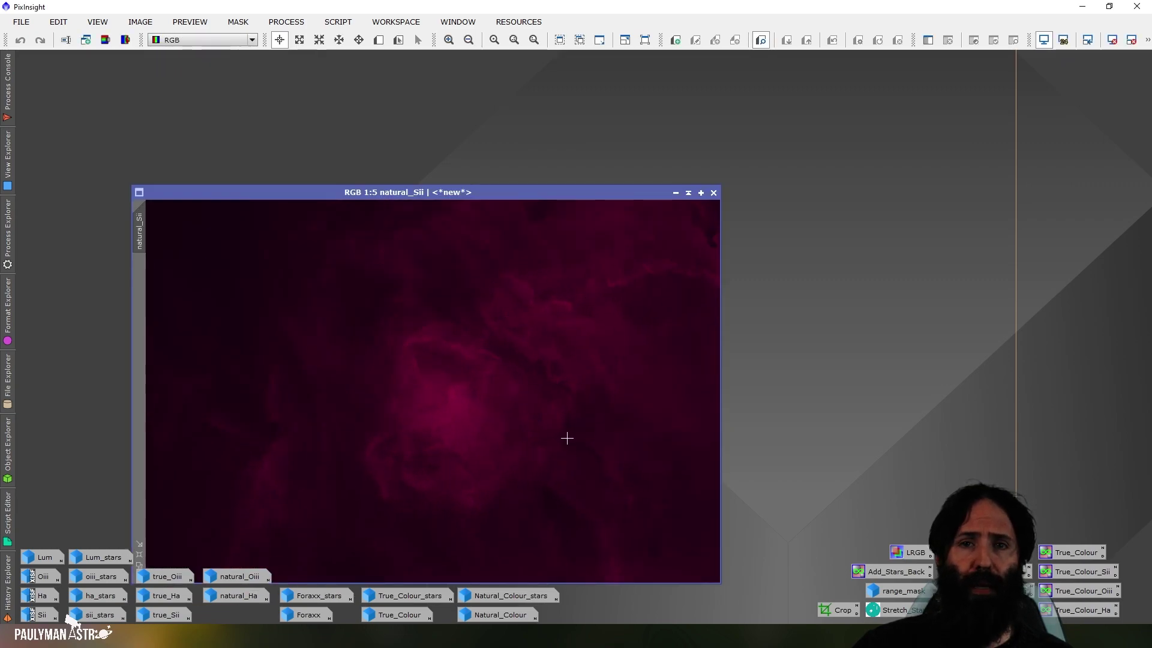
{"action": "double_click", "coordinate": [162, 594]}
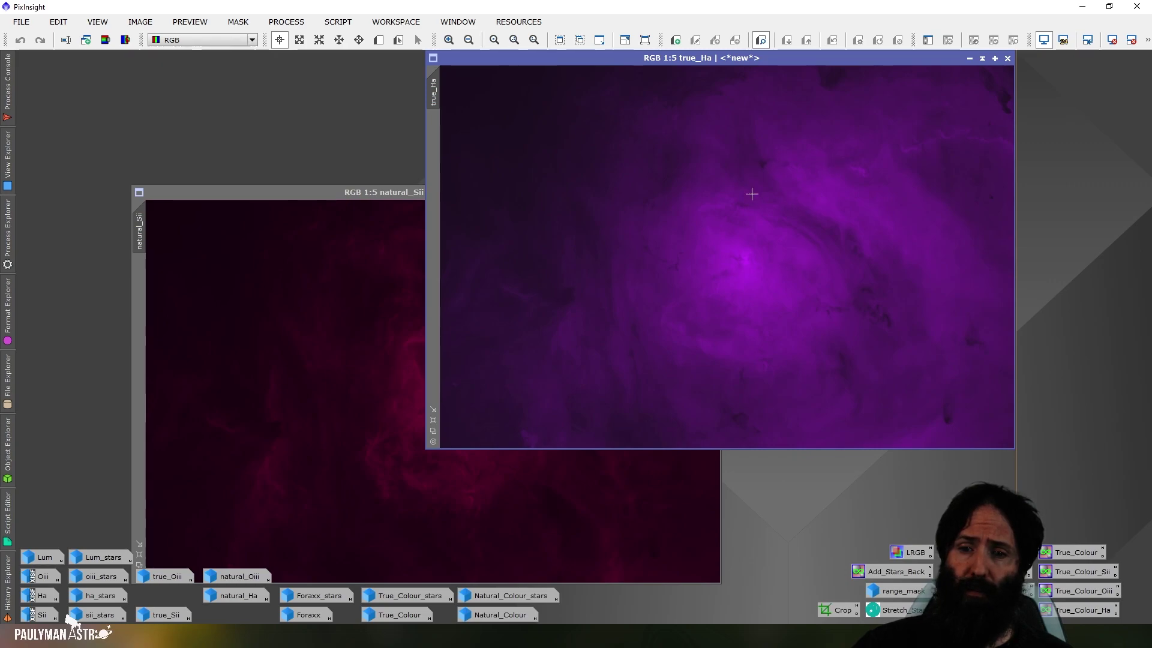
{"action": "left_click", "coordinate": [970, 59]}
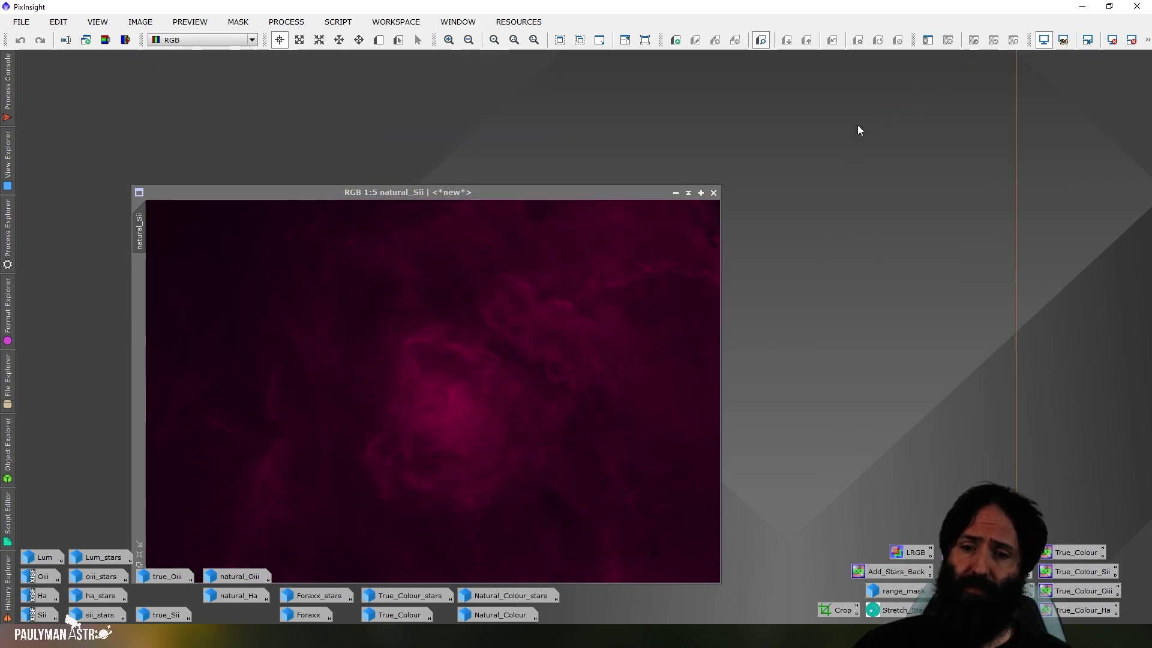
{"action": "left_click", "coordinate": [675, 193]}
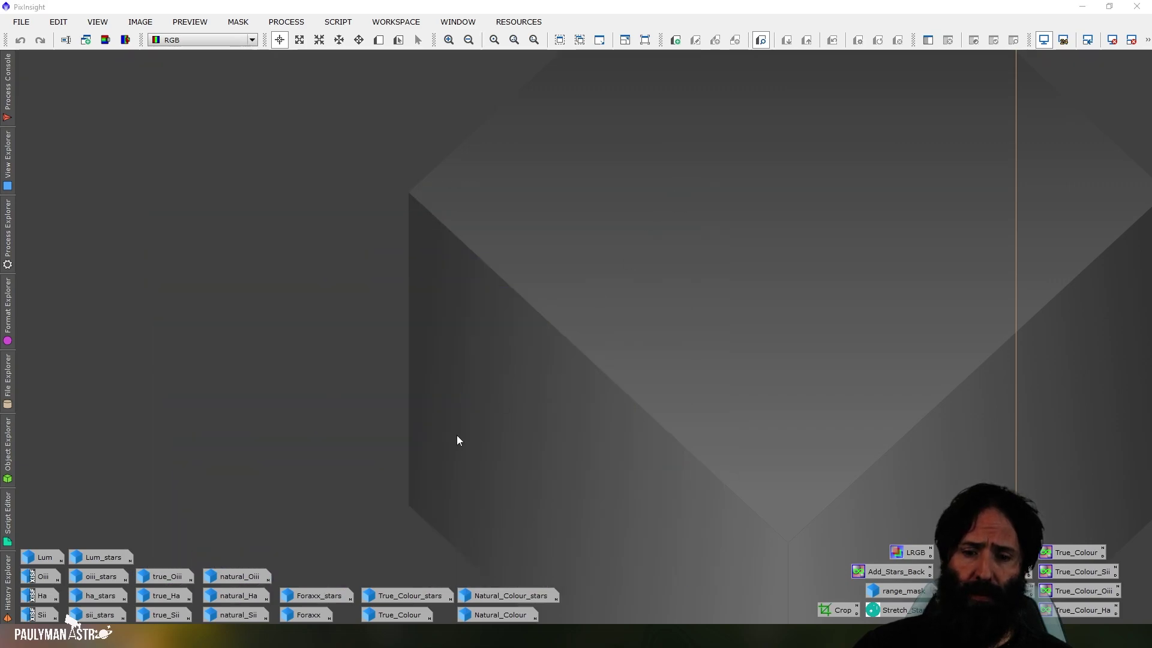
{"action": "double_click", "coordinate": [250, 596]}
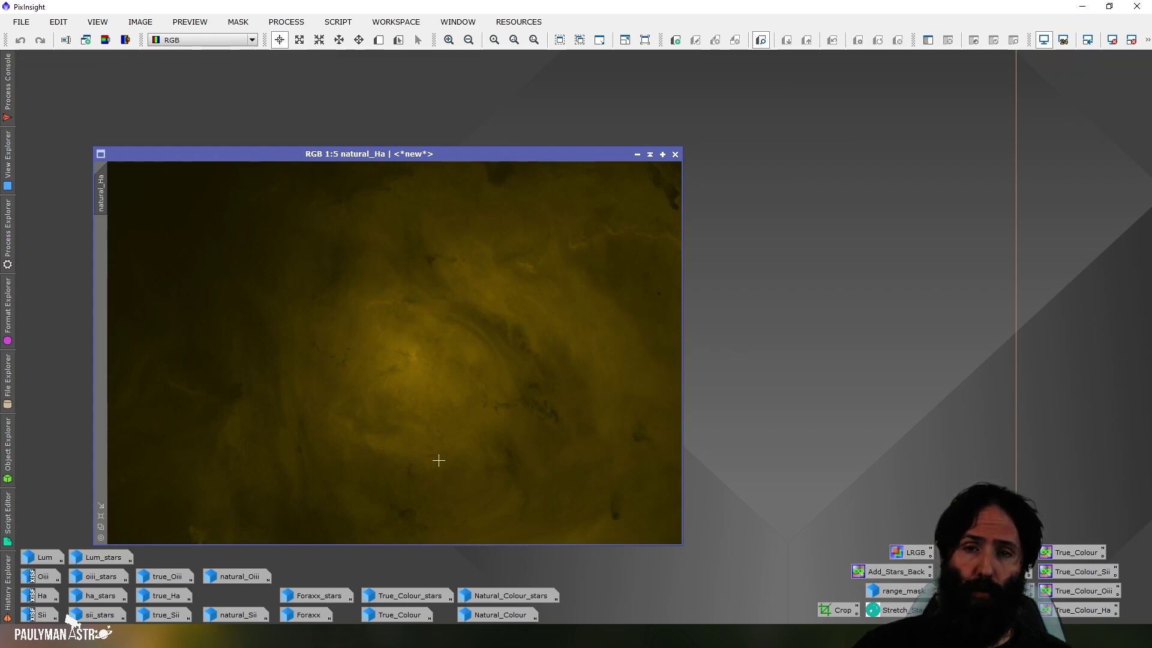
{"action": "left_click", "coordinate": [638, 155]}
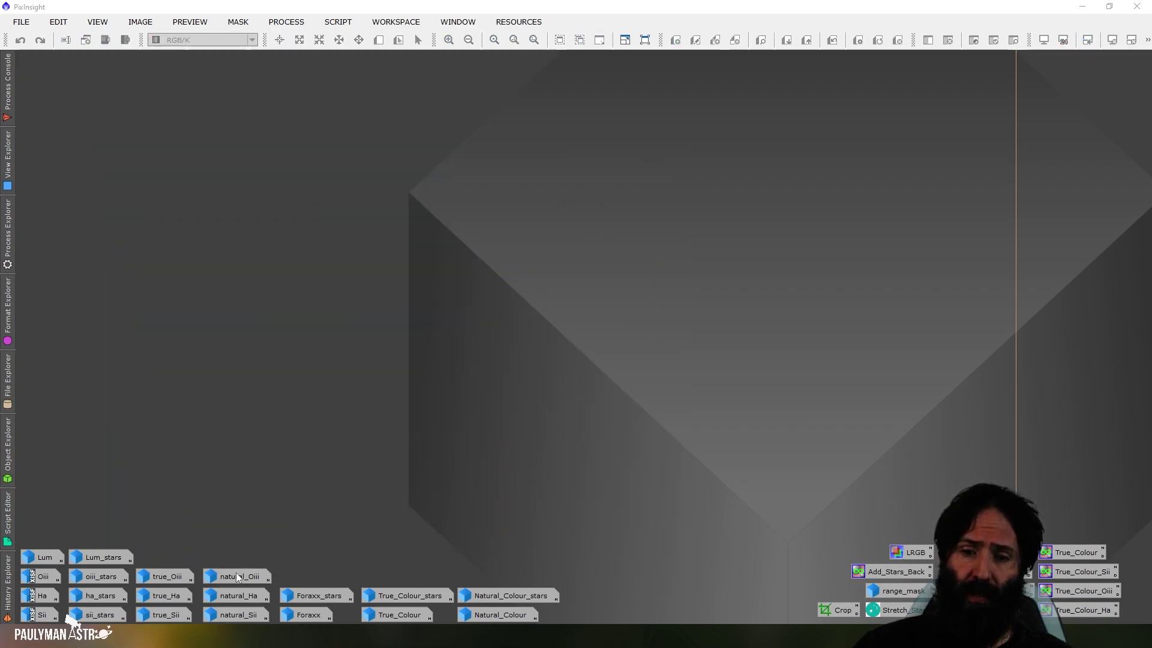
Compare the natural_Oiii image with true_Oiii and minimise both
{"action": "double_click", "coordinate": [243, 575]}
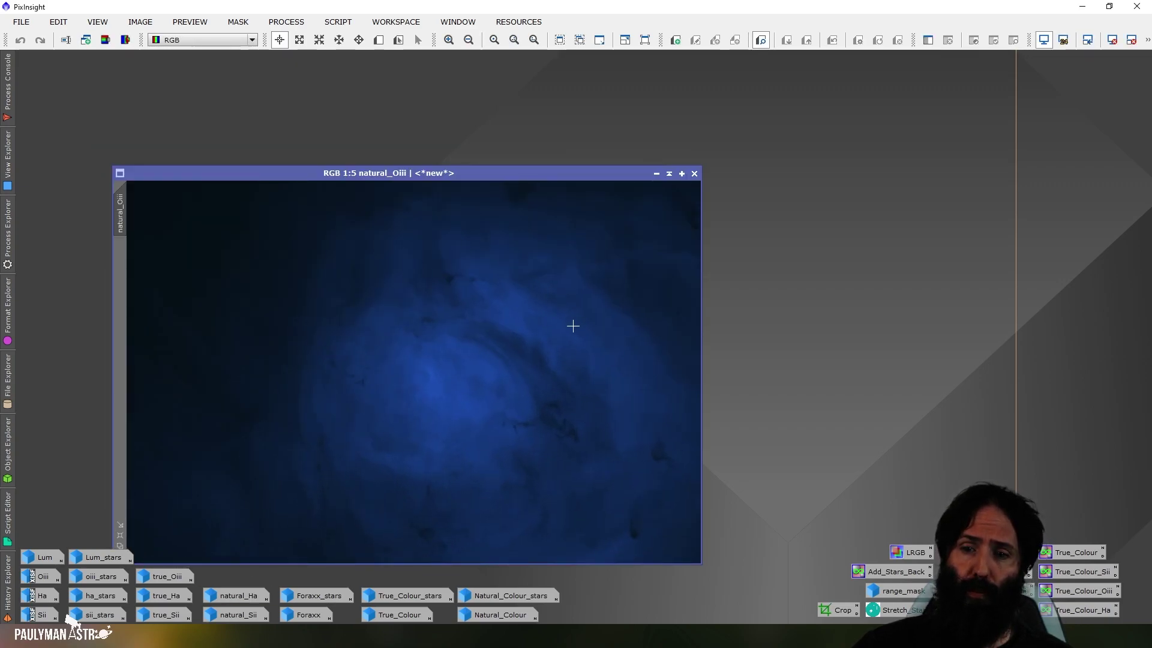
{"action": "double_click", "coordinate": [167, 577]}
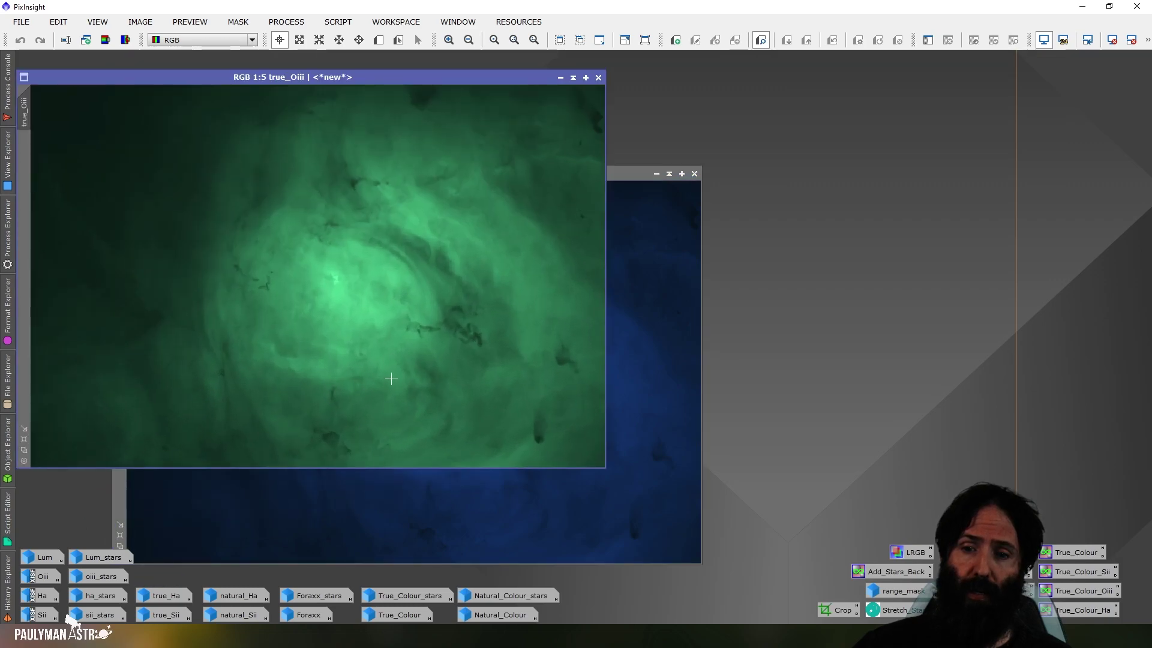
{"action": "left_click", "coordinate": [560, 78]}
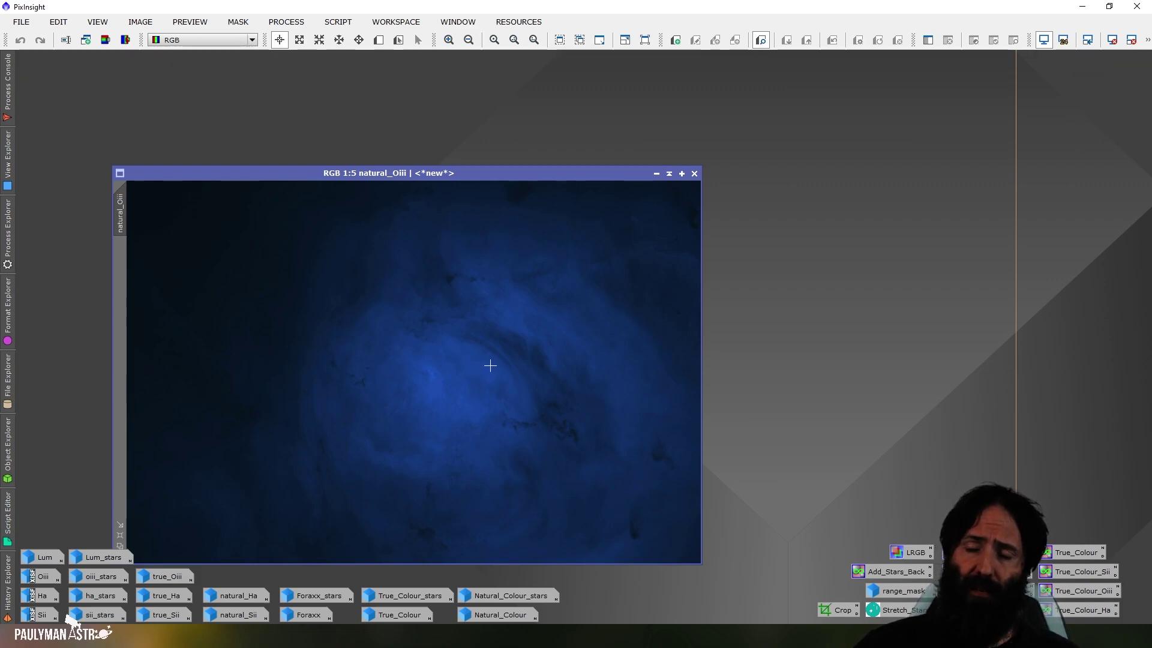
{"action": "left_click", "coordinate": [657, 174]}
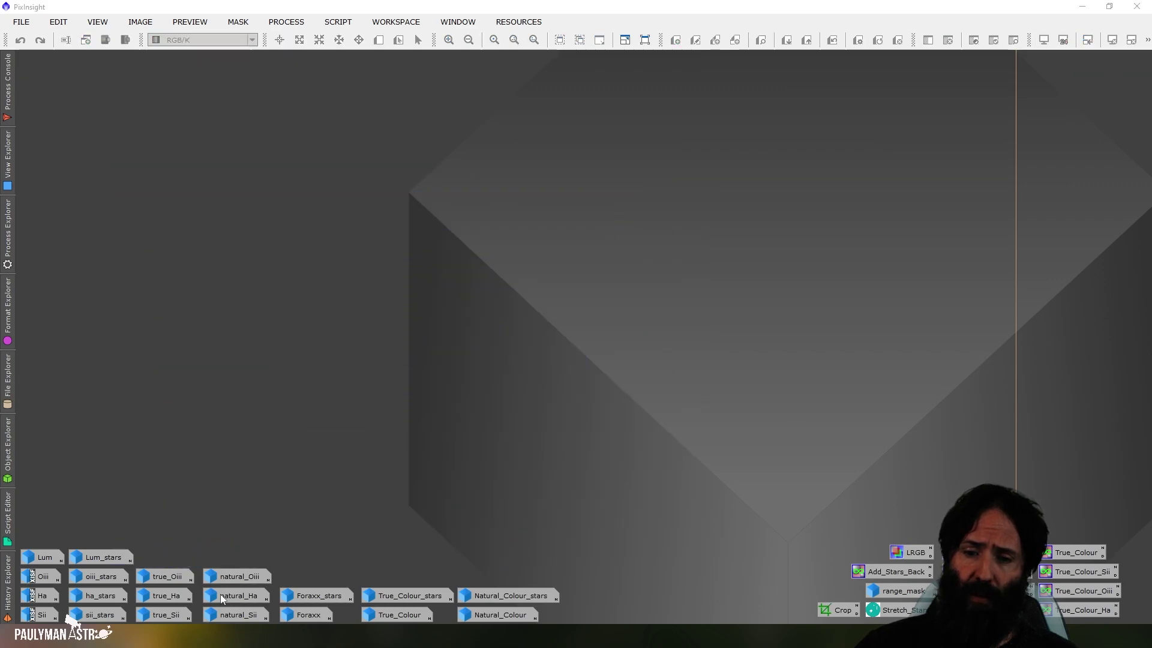
Restore the Natural_Colour and True_Colour images to compare them side by side
{"action": "double_click", "coordinate": [504, 612]}
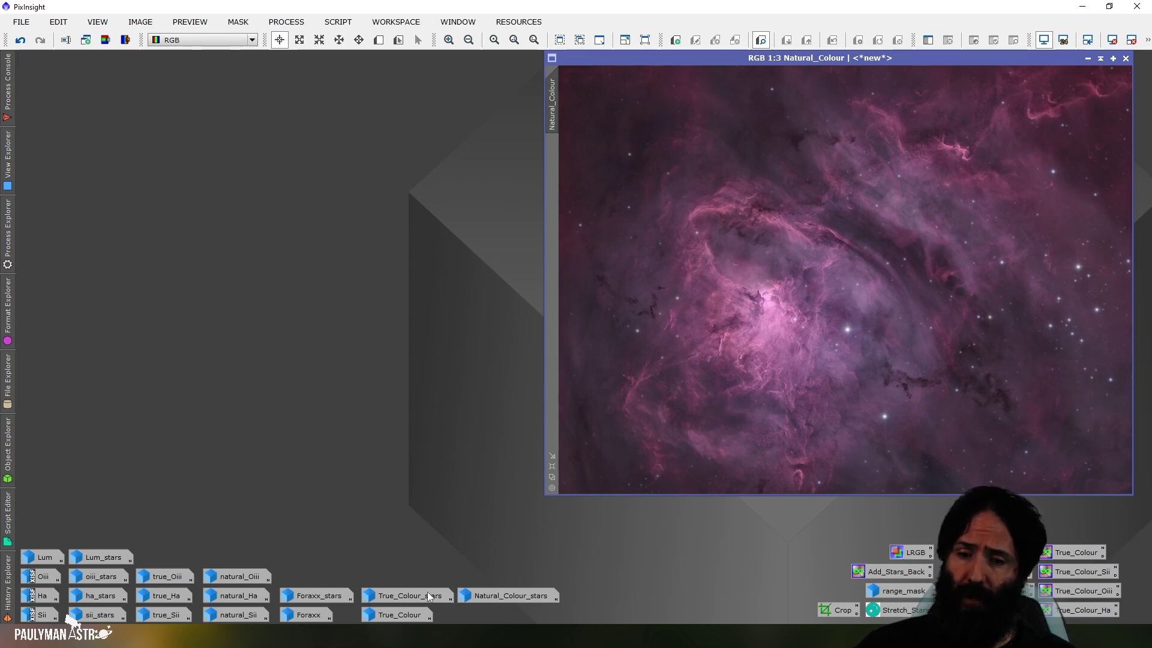
{"action": "double_click", "coordinate": [399, 615]}
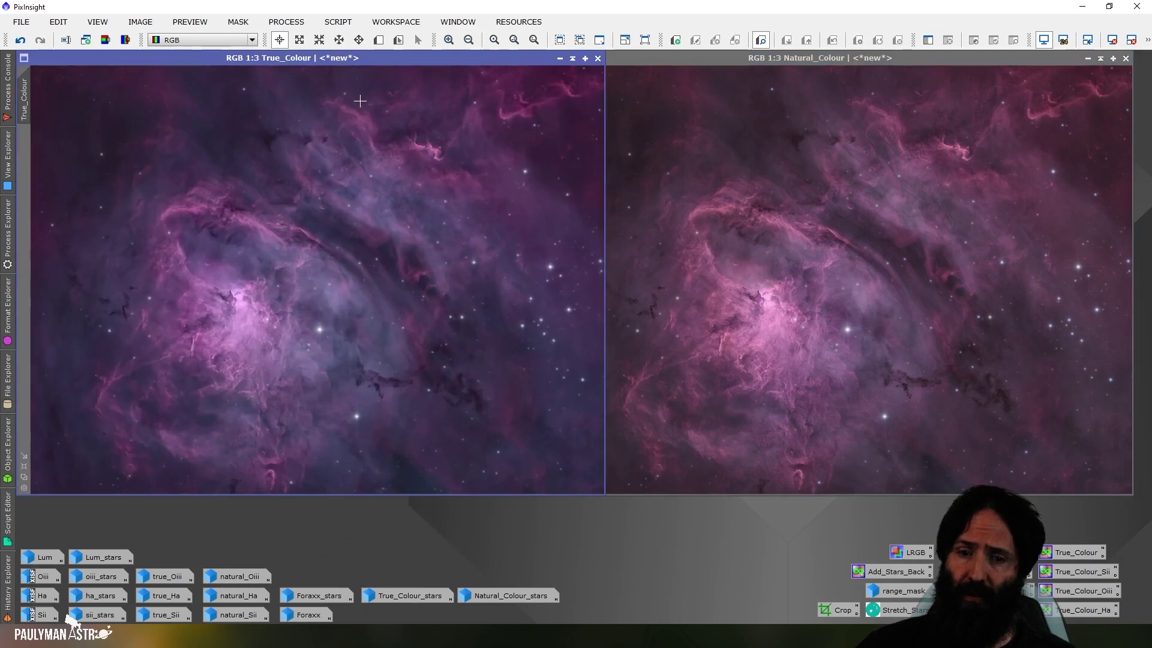